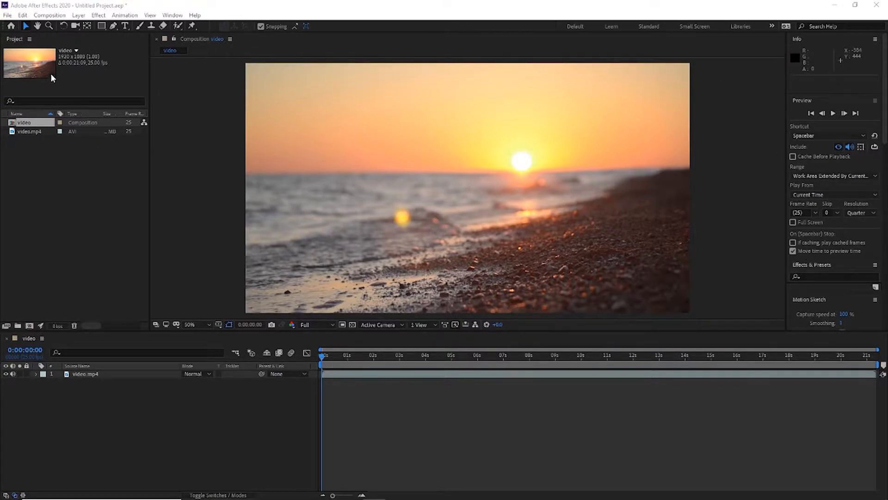
Step: Try moving and scaling the video.mp4 layer inside the composition, and undo these changes
{"action": "left_click_drag", "start_coordinate": [343, 188], "coordinate": [365, 241]}
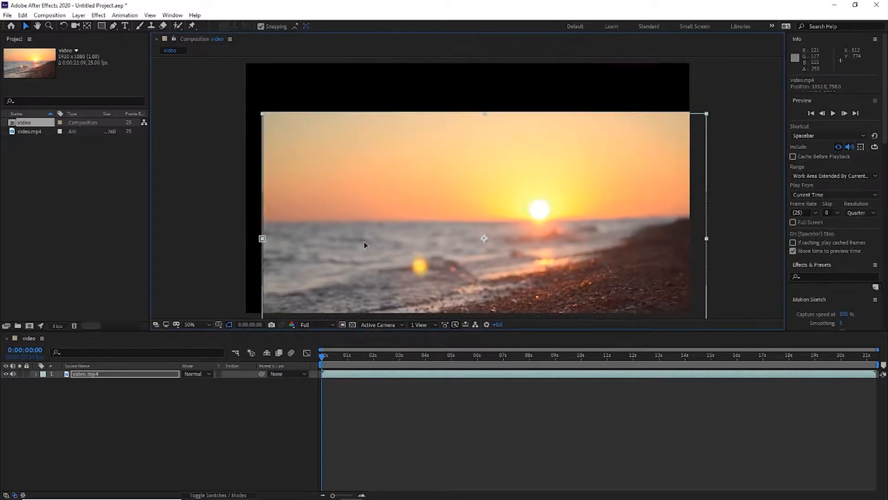
{"action": "left_click_drag", "start_coordinate": [265, 113], "coordinate": [353, 190]}
{"action": "key", "text": "ctrl+z"}
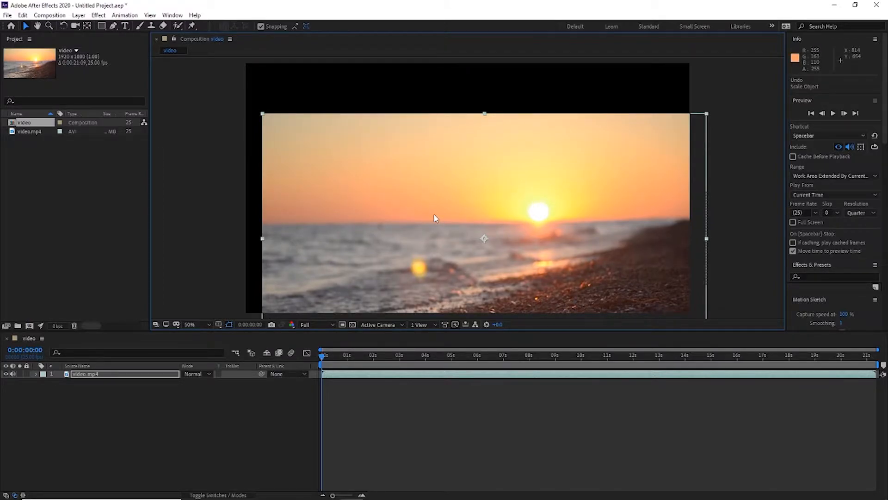
{"action": "key", "text": "ctrl+z"}
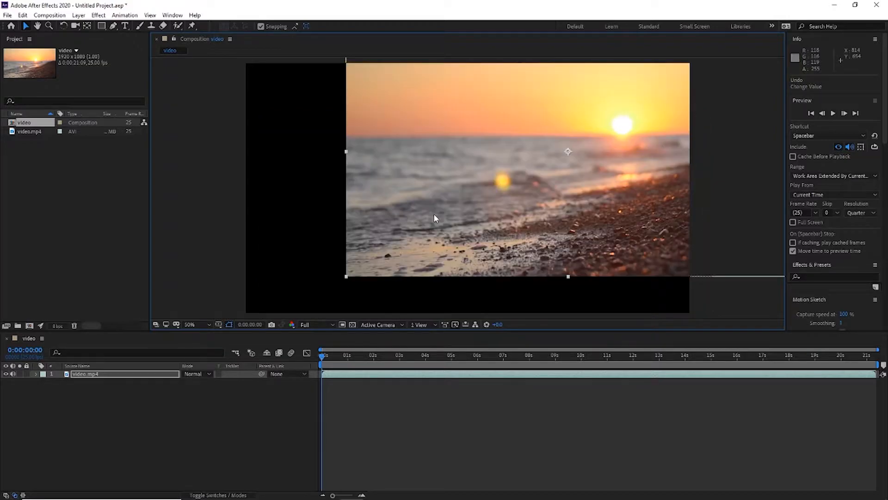
{"action": "key", "text": "ctrl+z"}
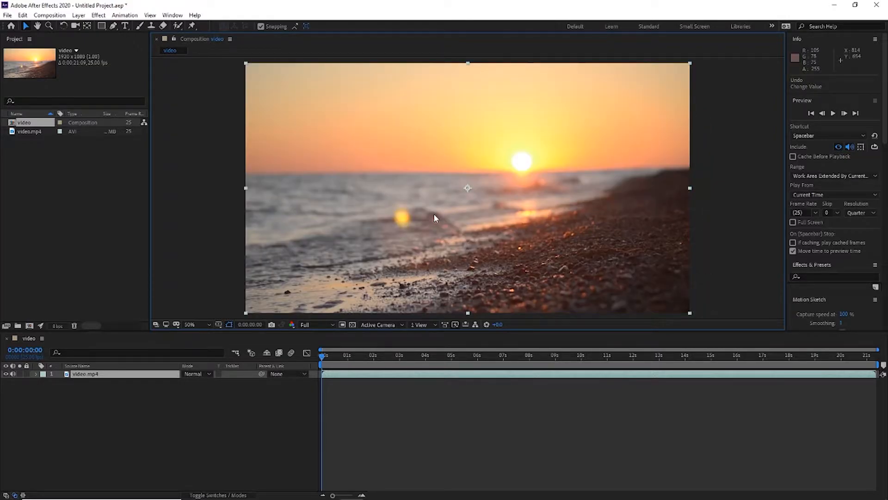
Step: Pan the composition view with the Hand tool, and try moving the layer with the Selection tool, undoing that move
{"action": "left_click", "coordinate": [37, 30]}
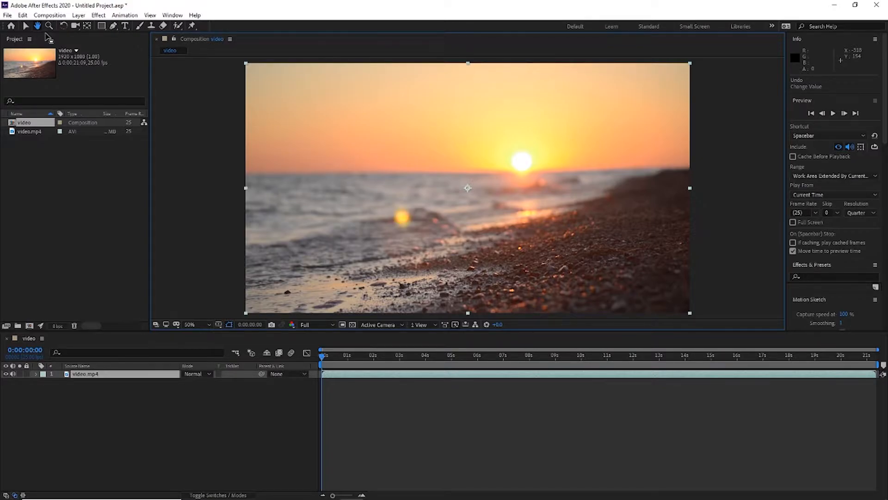
{"action": "left_click_drag", "start_coordinate": [295, 113], "coordinate": [327, 135]}
{"action": "left_click", "coordinate": [25, 25]}
{"action": "mouse_move", "coordinate": [357, 154]}
{"action": "left_mouse_down"}
{"action": "mouse_move", "coordinate": [409, 97]}
{"action": "mouse_move", "coordinate": [352, 142]}
{"action": "left_mouse_up"}
{"action": "key", "text": "ctrl+z"}
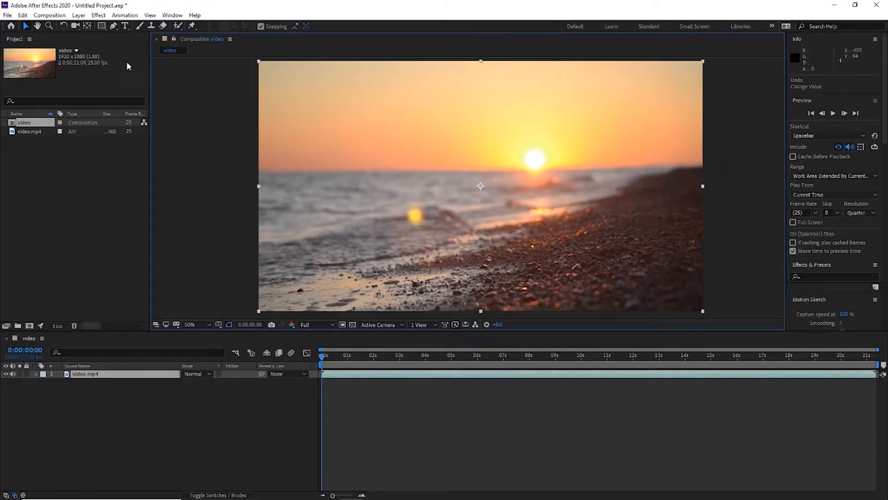
{"action": "left_click", "coordinate": [38, 26]}
{"action": "left_click_drag", "start_coordinate": [409, 169], "coordinate": [428, 175]}
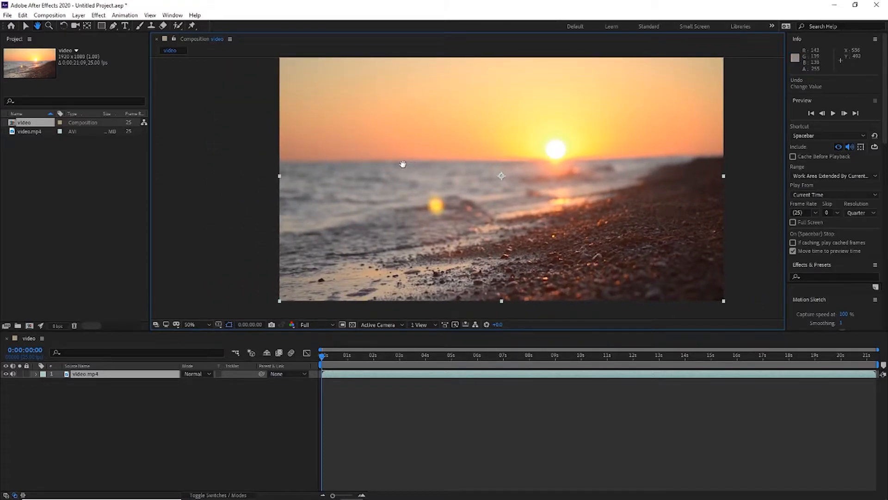
Step: Zoom in on the timeline, and magnify and reduce the composition view with the Zoom tool, ending at 100%
{"action": "key", "text": "equal"}
{"action": "left_click", "coordinate": [46, 28]}
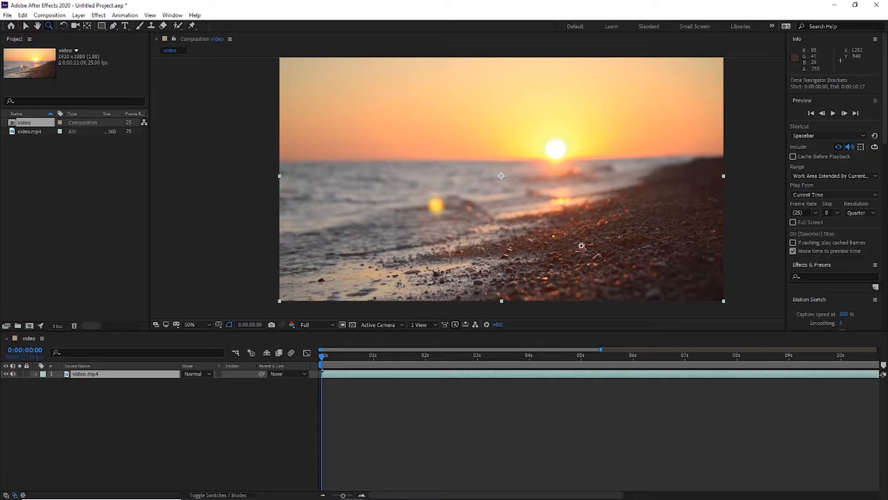
{"action": "left_click", "coordinate": [617, 246]}
{"action": "left_click", "coordinate": [394, 110]}
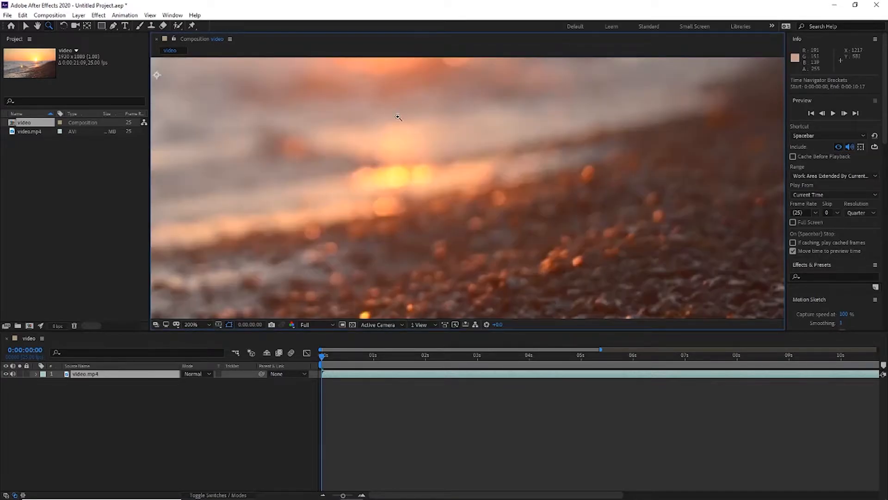
{"action": "left_click", "coordinate": [520, 237], "text": "alt"}
{"action": "left_click", "coordinate": [518, 235], "text": "alt"}
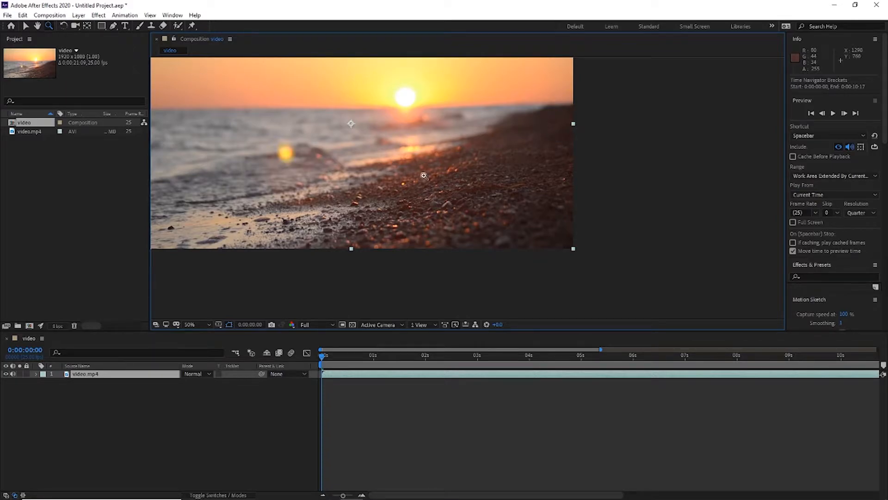
{"action": "left_click", "coordinate": [451, 197]}
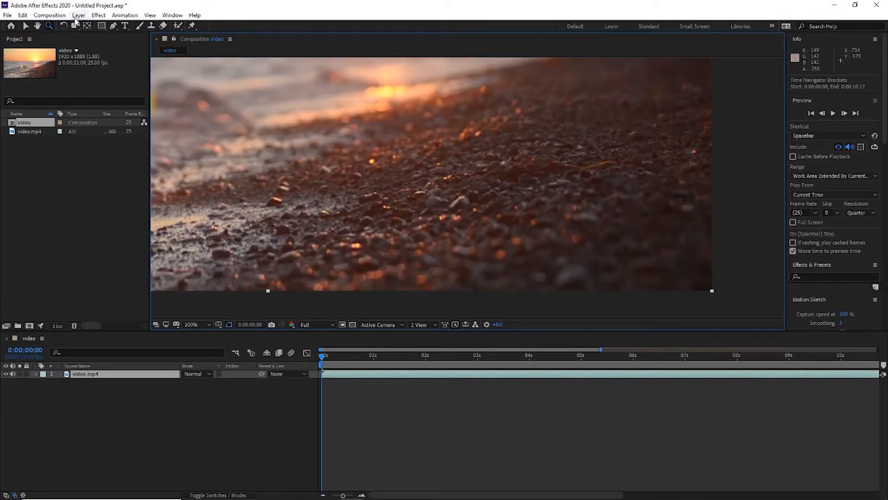
Step: Pan across the magnified beach footage with the Hand tool and set the viewer magnification to Fit
{"action": "key", "text": "h"}
{"action": "left_click_drag", "start_coordinate": [455, 182], "coordinate": [703, 196]}
{"action": "left_click_drag", "start_coordinate": [495, 180], "coordinate": [659, 147]}
{"action": "left_click_drag", "start_coordinate": [433, 151], "coordinate": [367, 103]}
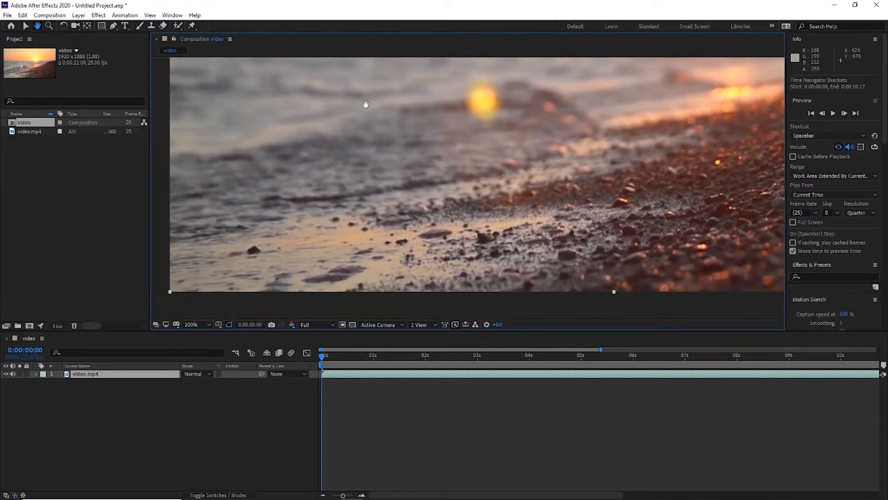
{"action": "left_click", "coordinate": [199, 324]}
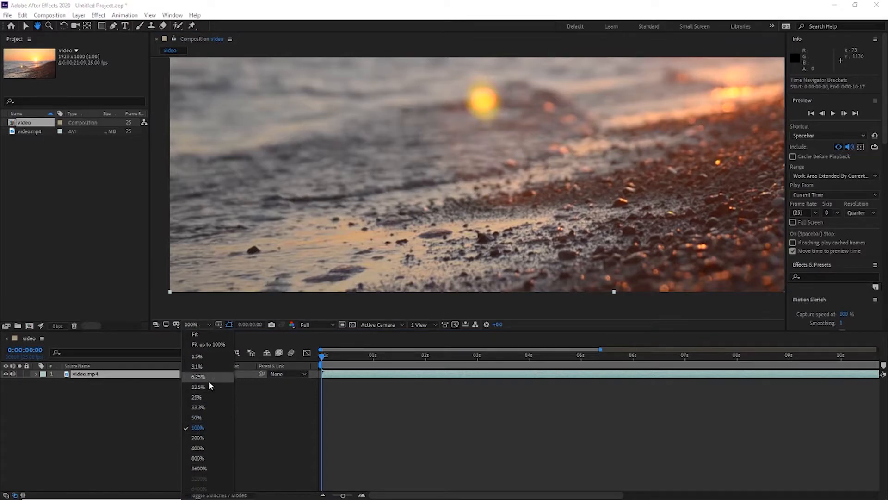
{"action": "left_click", "coordinate": [200, 337]}
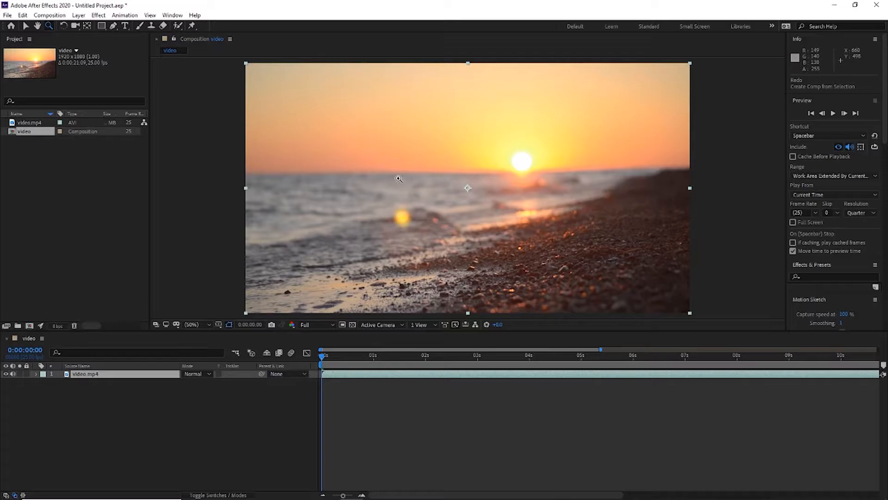
Step: Rotate the video.mp4 layer by about 0.2° with the Rotation tool
{"action": "key", "text": "w"}
{"action": "mouse_move", "coordinate": [646, 100]}
{"action": "left_mouse_down"}
{"action": "mouse_move", "coordinate": [660, 149]}
{"action": "mouse_move", "coordinate": [638, 192]}
{"action": "mouse_move", "coordinate": [639, 91]}
{"action": "mouse_move", "coordinate": [648, 115]}
{"action": "mouse_move", "coordinate": [642, 99]}
{"action": "left_mouse_up"}
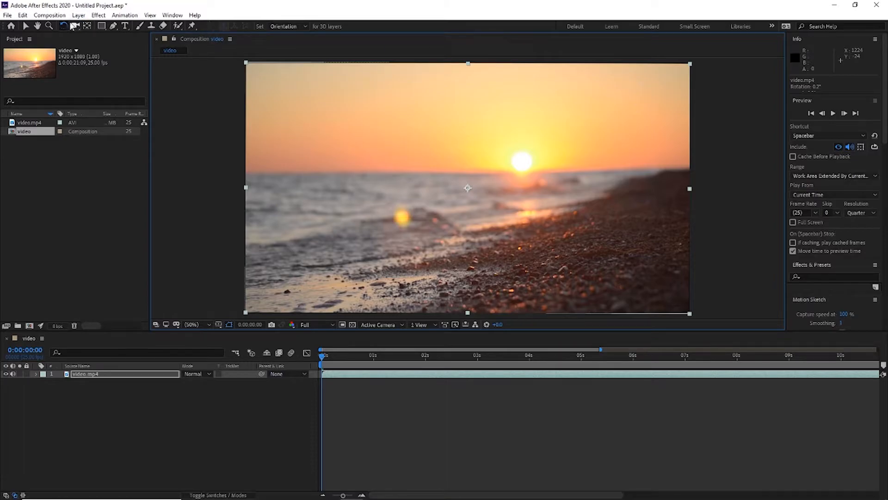
Step: With no layer selected, draw a black rectangle shape over the sky beside the sun and delete it
{"action": "left_click", "coordinate": [100, 27]}
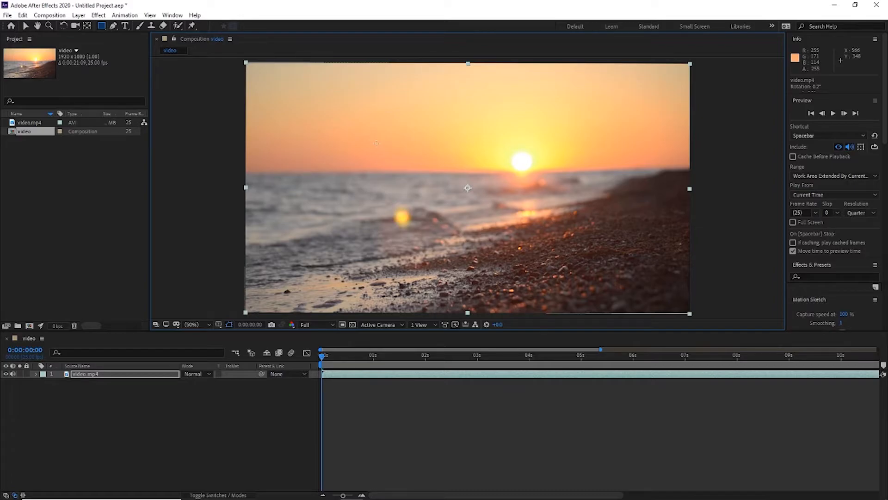
{"action": "left_click", "coordinate": [161, 414]}
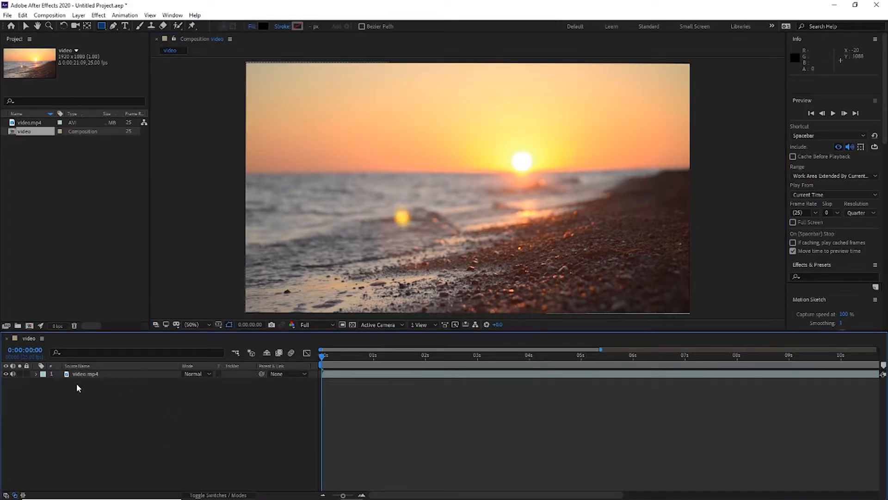
{"action": "left_click_drag", "start_coordinate": [287, 97], "coordinate": [444, 181]}
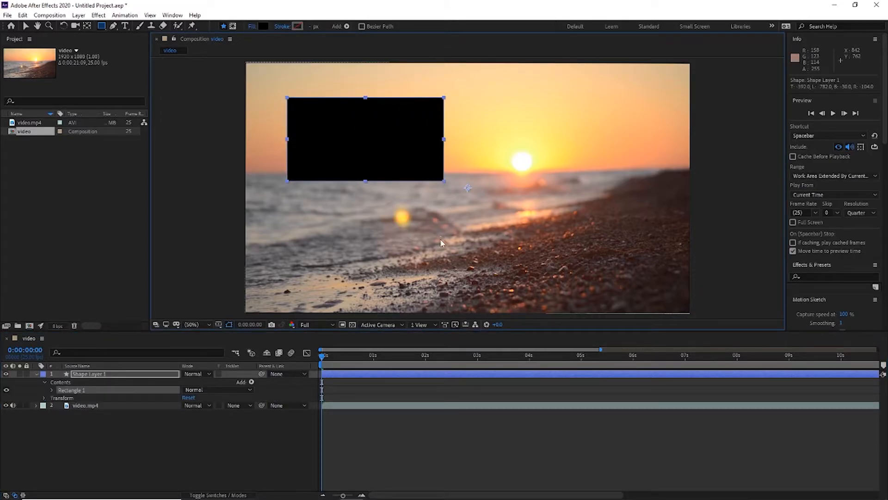
{"action": "key", "text": "Delete"}
Step: Try a rectangular mask over the sky on the video.mp4 layer and undo it
{"action": "left_click", "coordinate": [126, 378]}
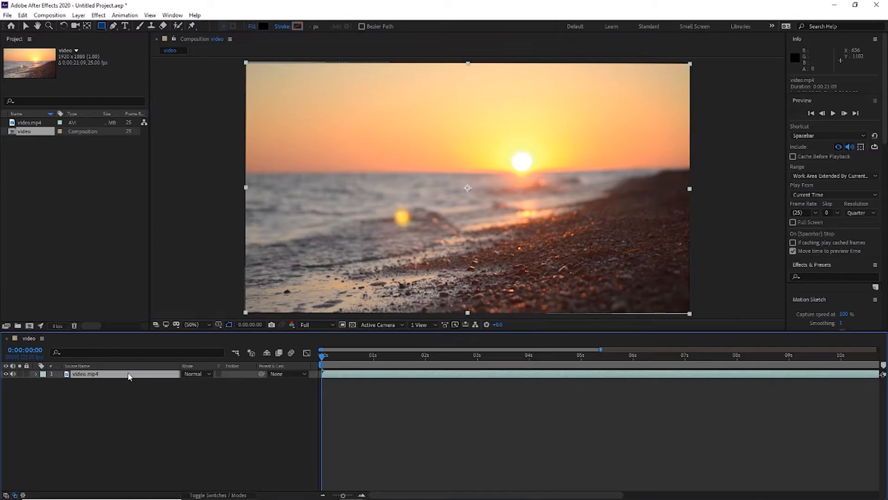
{"action": "left_click_drag", "start_coordinate": [272, 87], "coordinate": [337, 118]}
{"action": "left_click_drag", "start_coordinate": [381, 143], "coordinate": [435, 174]}
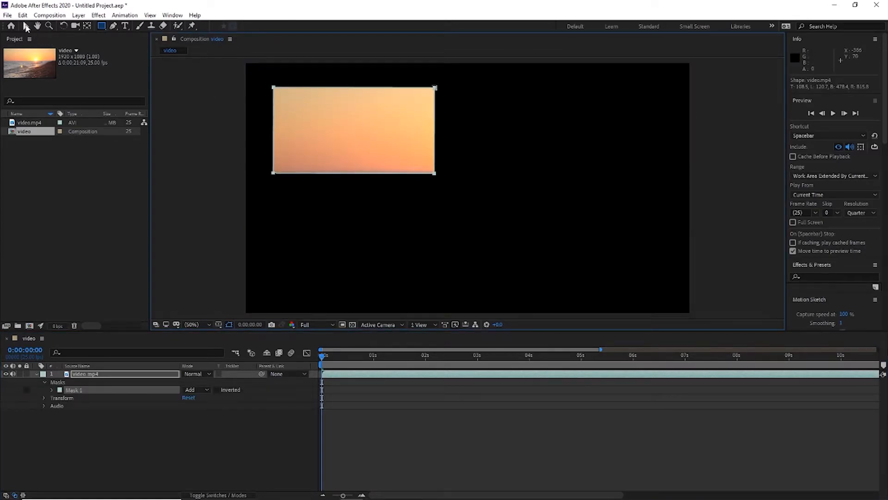
{"action": "key", "text": "ctrl+z"}
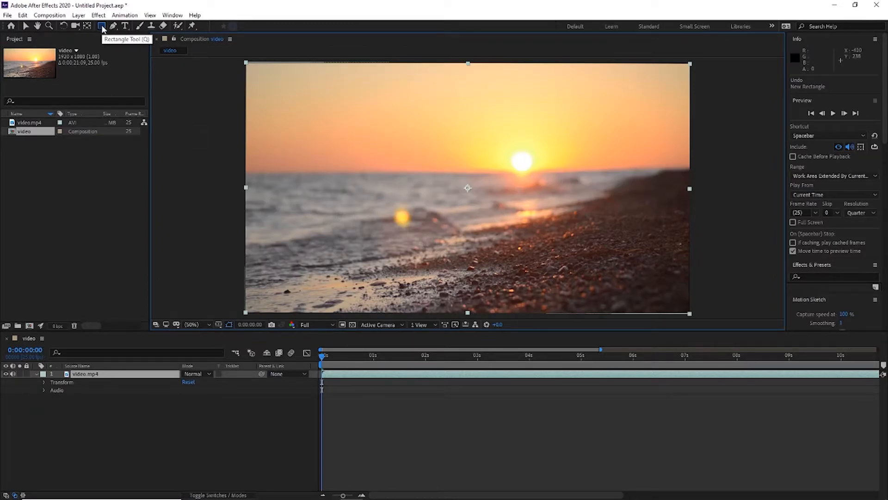
Step: Cycle through the shape tool variants, including Ellipse, and return to the Rectangle tool
{"action": "key", "text": "q"}
{"action": "key", "text": "q"}
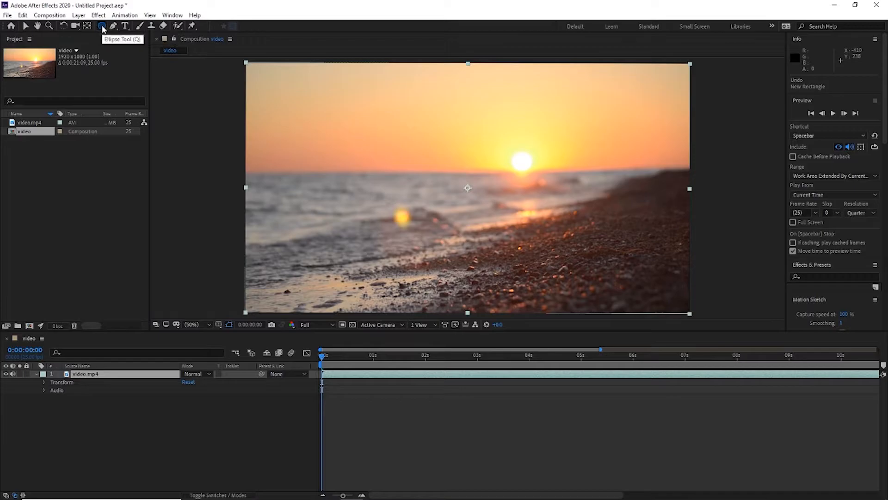
{"action": "key", "text": "q"}
{"action": "key", "text": "q"}
{"action": "key", "text": "q"}
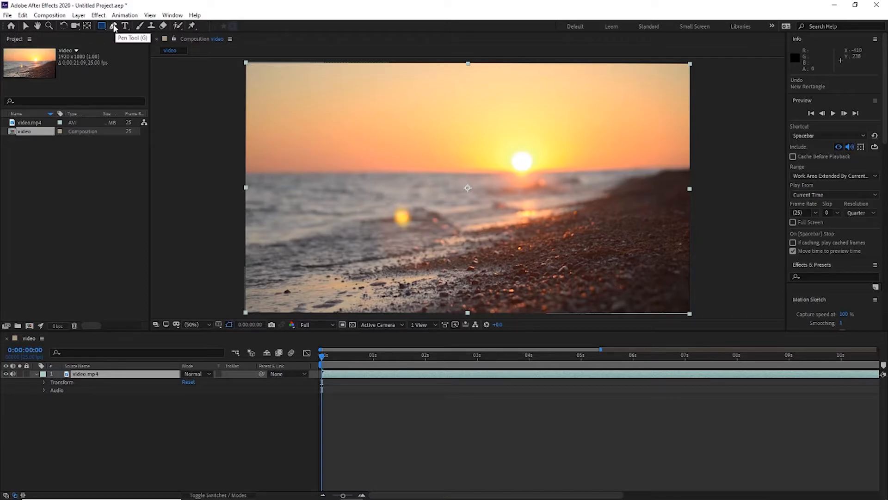
Step: Draw a closed nine-point freeform mask around the sun on the video.mp4 layer with the Pen tool
{"action": "left_click", "coordinate": [114, 27]}
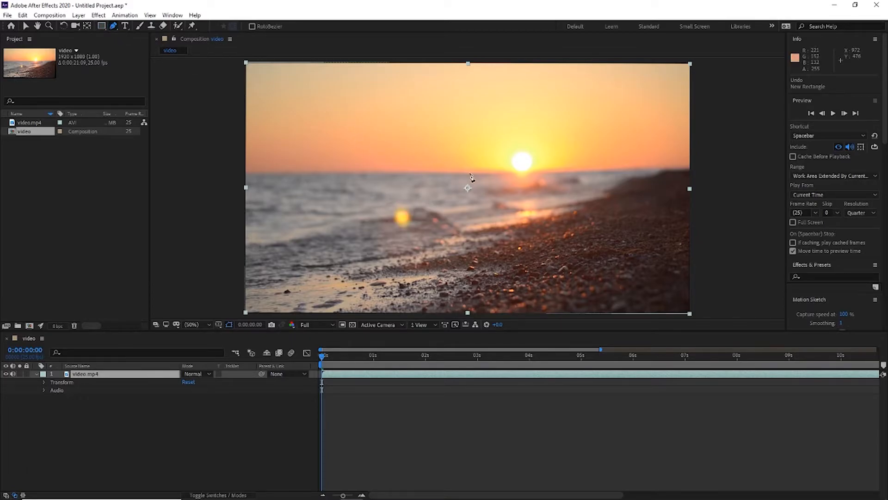
{"action": "left_click", "coordinate": [535, 122]}
{"action": "left_click", "coordinate": [497, 149]}
{"action": "left_click", "coordinate": [516, 188]}
{"action": "left_click", "coordinate": [544, 222]}
{"action": "left_click", "coordinate": [574, 200]}
{"action": "left_click", "coordinate": [568, 172]}
{"action": "left_click", "coordinate": [553, 160]}
{"action": "left_click", "coordinate": [600, 133]}
{"action": "left_click", "coordinate": [562, 120]}
{"action": "left_click", "coordinate": [535, 123]}
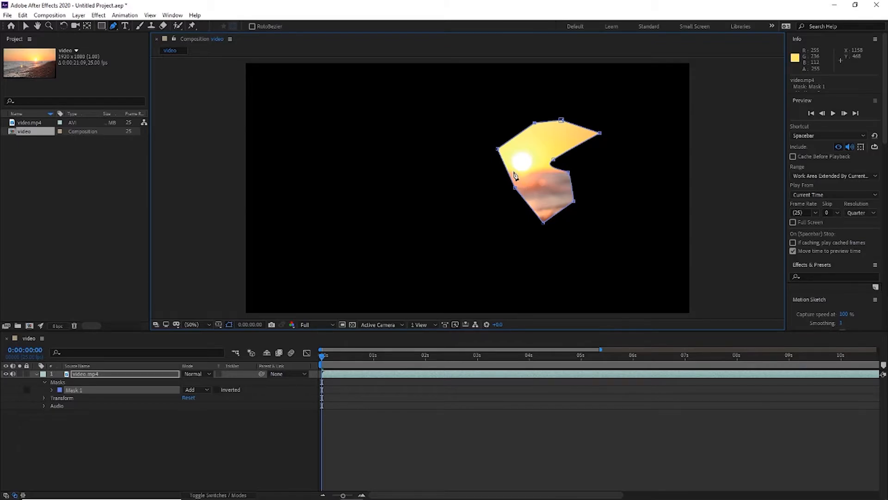
Step: Undo every point of the freeform mask around the sun
{"action": "key", "text": "ctrl+z"}
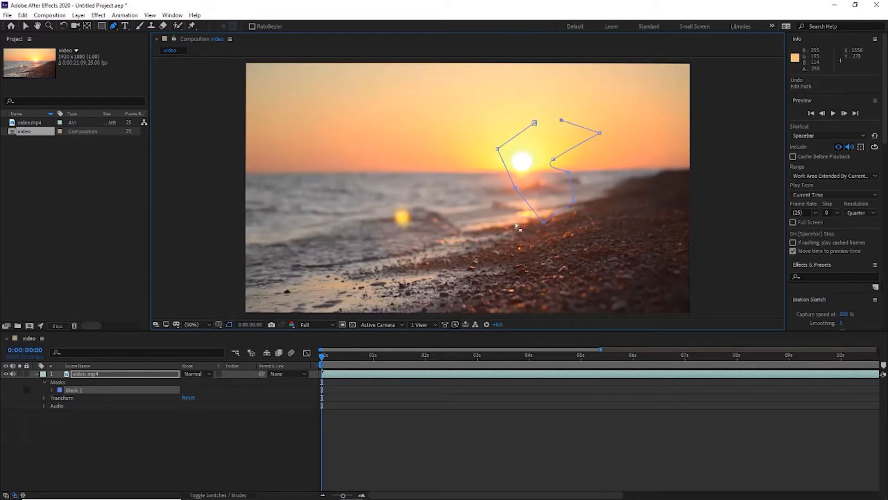
{"action": "key", "text": "ctrl+z"}
{"action": "key", "text": "ctrl+z"}
{"action": "key", "text": "ctrl+z"}
{"action": "key", "text": "ctrl+z"}
{"action": "key", "text": "ctrl+z"}
{"action": "key", "text": "ctrl+z"}
{"action": "key", "text": "ctrl+z"}
{"action": "key", "text": "ctrl+z"}
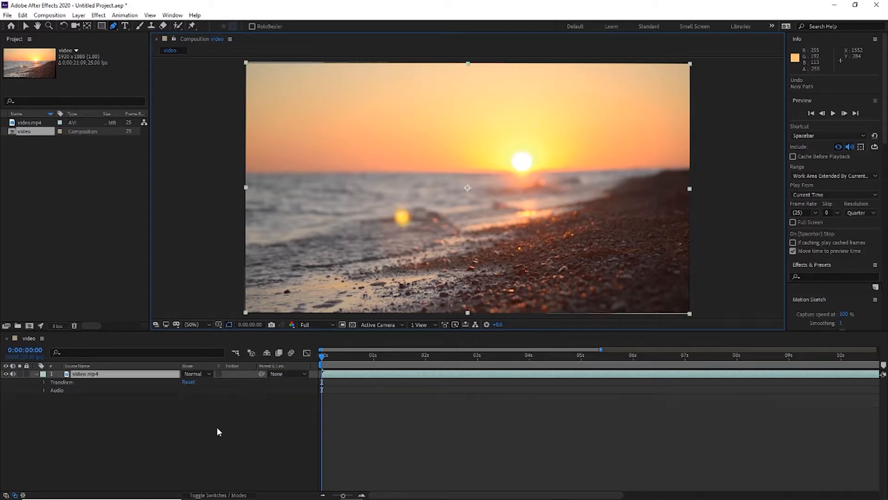
Step: With no layer selected, draw a closed four-point black shape over the horizon beside the sun with the Pen tool
{"action": "left_click", "coordinate": [196, 446]}
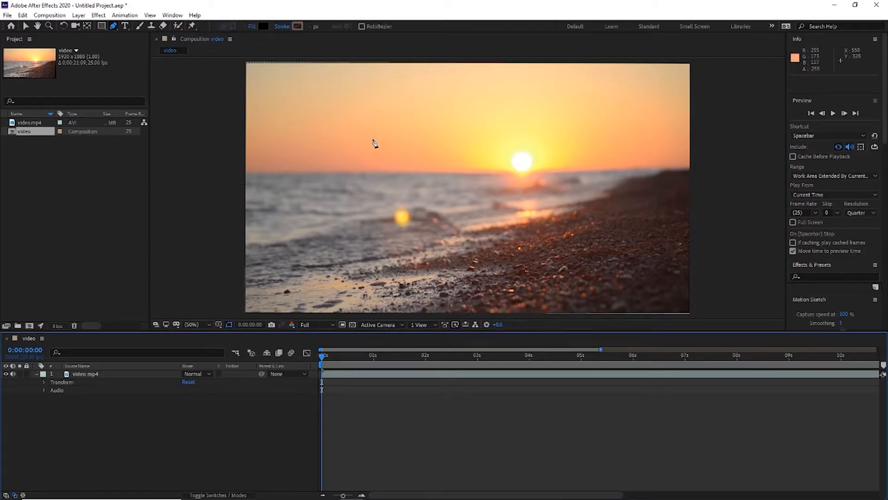
{"action": "left_click", "coordinate": [162, 374]}
{"action": "left_click", "coordinate": [166, 416]}
{"action": "left_click", "coordinate": [377, 134]}
{"action": "left_click", "coordinate": [329, 176]}
{"action": "left_click", "coordinate": [385, 200]}
{"action": "left_click", "coordinate": [437, 152]}
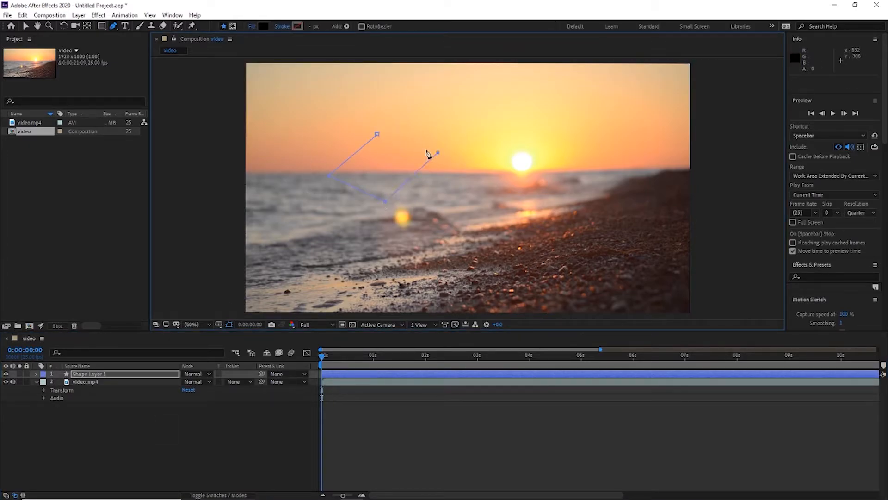
{"action": "left_click", "coordinate": [377, 135]}
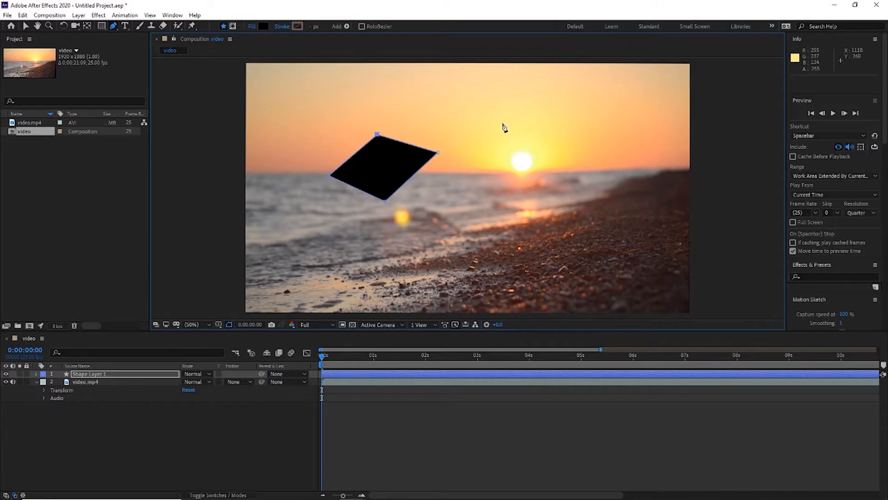
Step: Undo the path of the four-point black shape
{"action": "key", "text": "ctrl+z"}
{"action": "key", "text": "ctrl+z"}
{"action": "key", "text": "ctrl+z"}
{"action": "key", "text": "ctrl+z"}
{"action": "key", "text": "ctrl+z"}
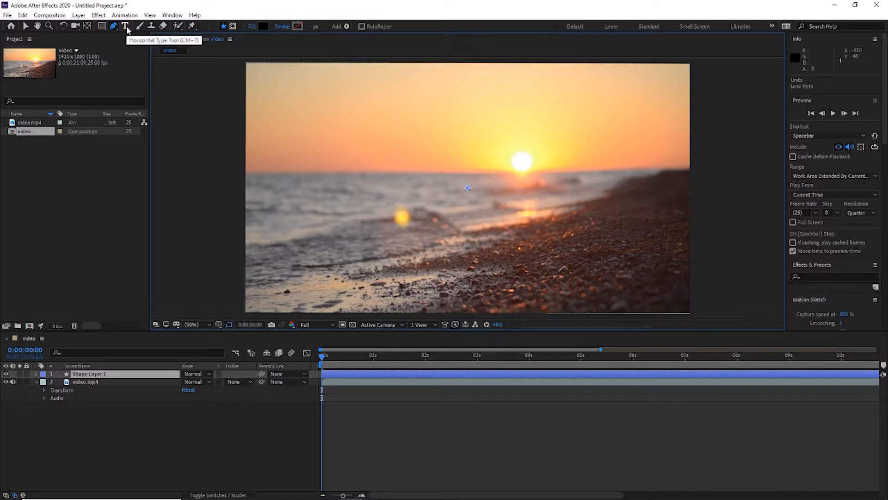
Step: Add the text "beach" with the Horizontal Type tool and move it to about 70, 130 in the frame's upper-left corner
{"action": "left_click", "coordinate": [126, 27]}
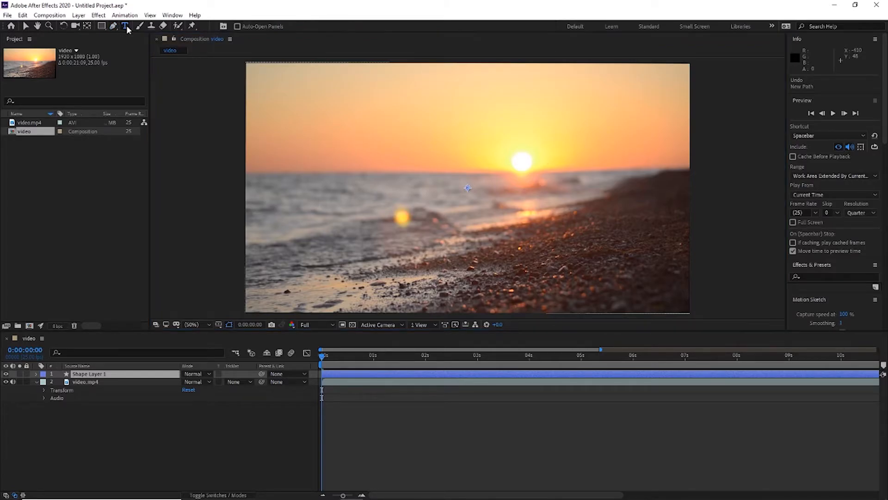
{"action": "left_click", "coordinate": [275, 87]}
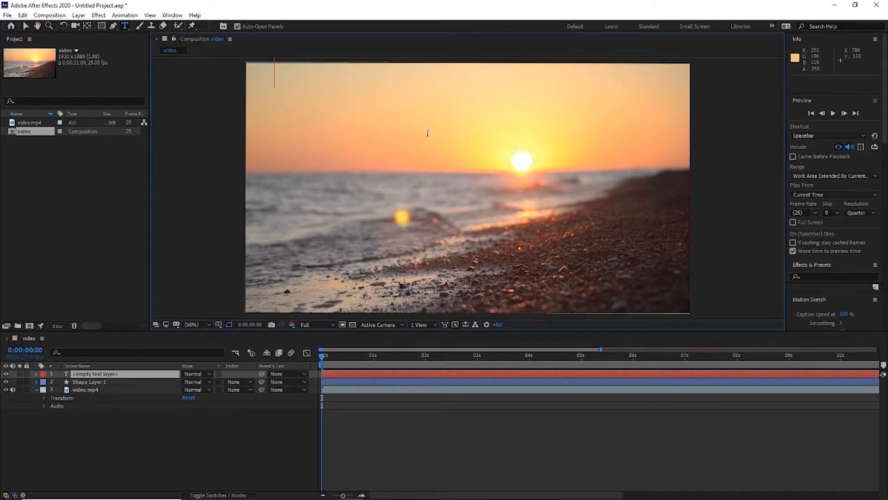
{"action": "type", "text": "beat"}
{"action": "type", "text": "h"}
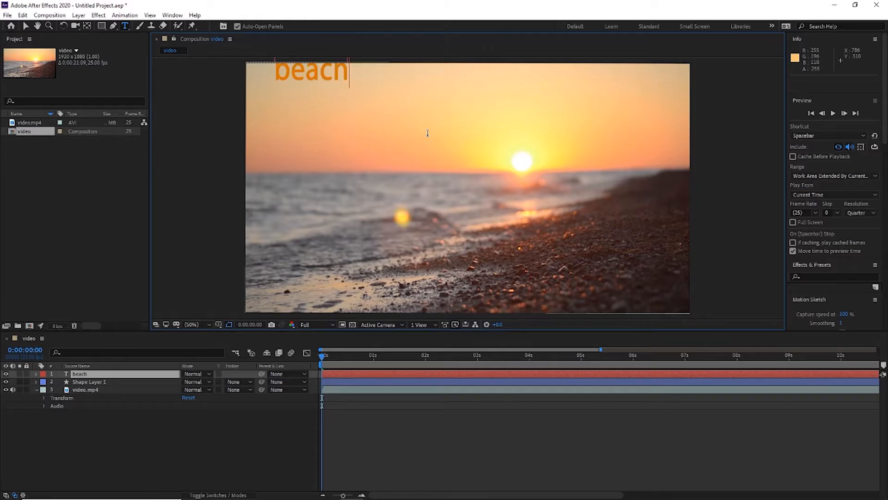
{"action": "left_click", "coordinate": [26, 26]}
{"action": "left_click_drag", "start_coordinate": [297, 70], "coordinate": [284, 85]}
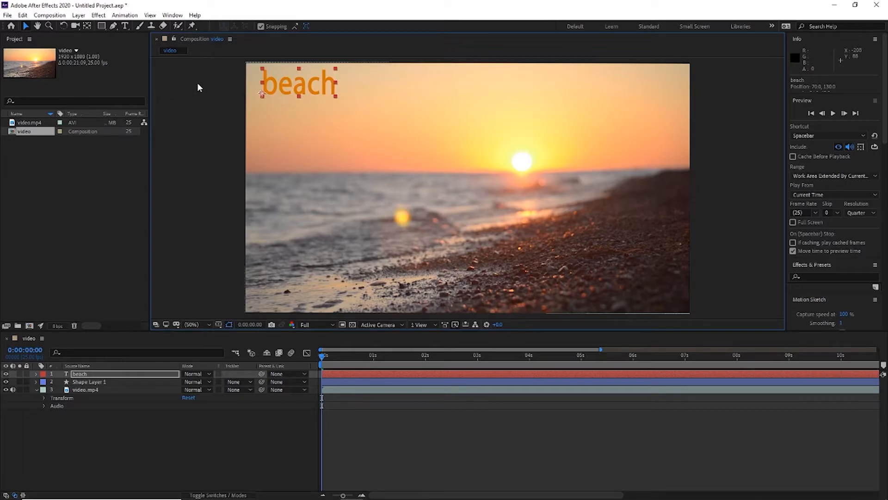
Step: Add the vertical text "beach" with the Vertical Type tool beneath the horizontal "beach" text along the frame's left side
{"action": "left_click", "coordinate": [125, 27]}
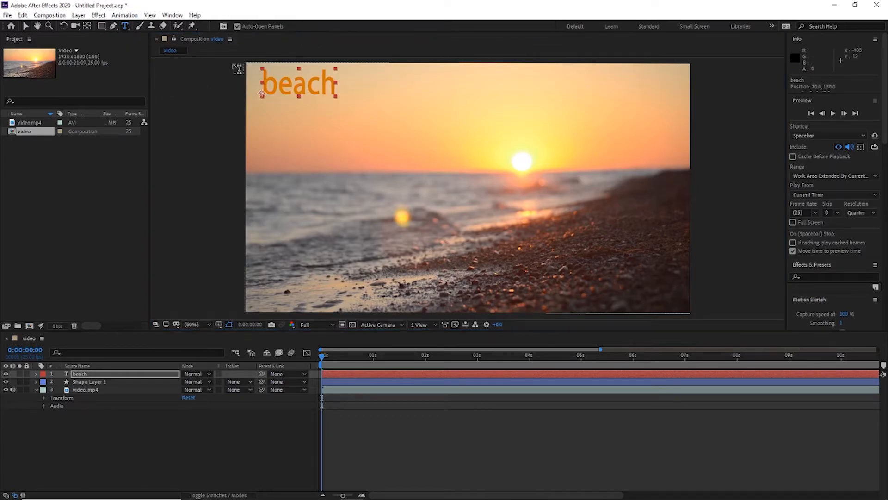
{"action": "left_click", "coordinate": [268, 113]}
{"action": "type", "text": "thebea"}
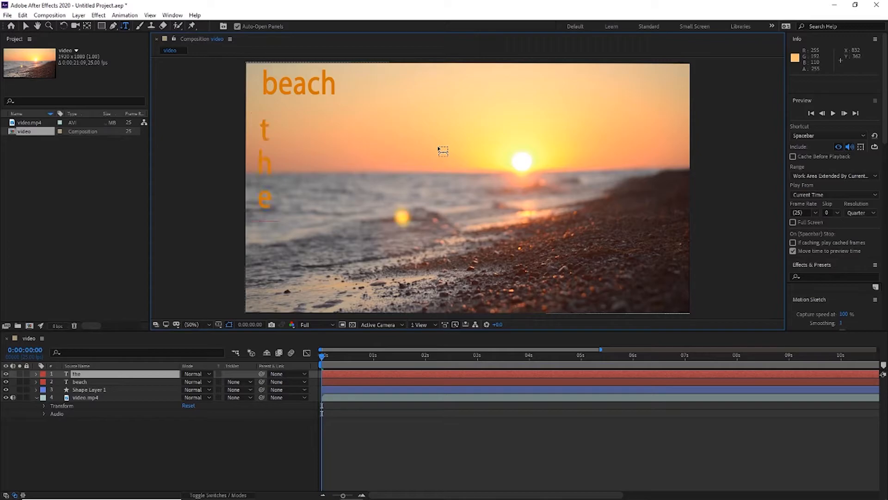
{"action": "key", "text": "BackSpace"}
{"action": "key", "text": "BackSpace"}
{"action": "key", "text": "BackSpace"}
{"action": "key", "text": "BackSpace"}
{"action": "key", "text": "BackSpace"}
{"action": "key", "text": "BackSpace"}
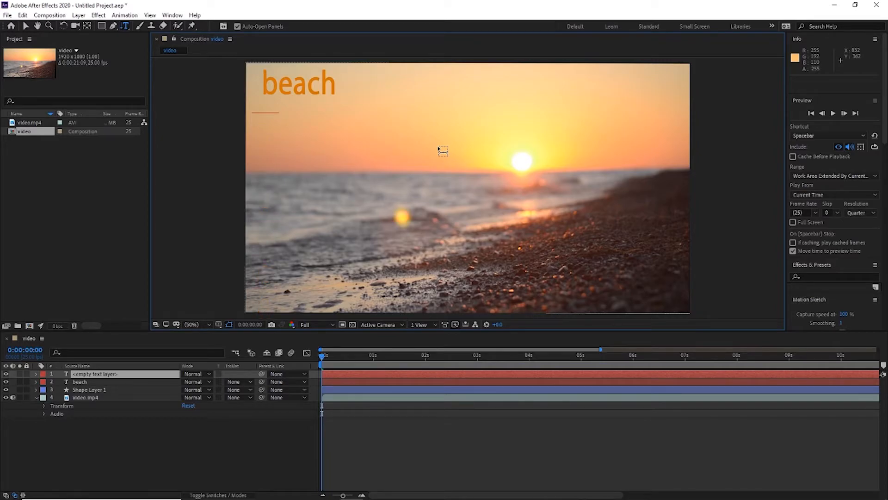
{"action": "type", "text": "beach"}
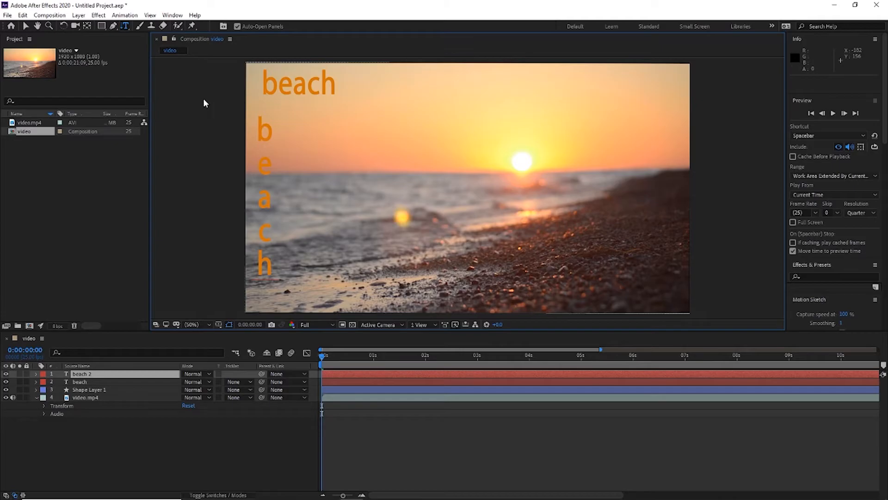
Step: Save the project as AEShortcuts in the AE WorkingFiles folder
{"action": "key", "text": "ctrl+s"}
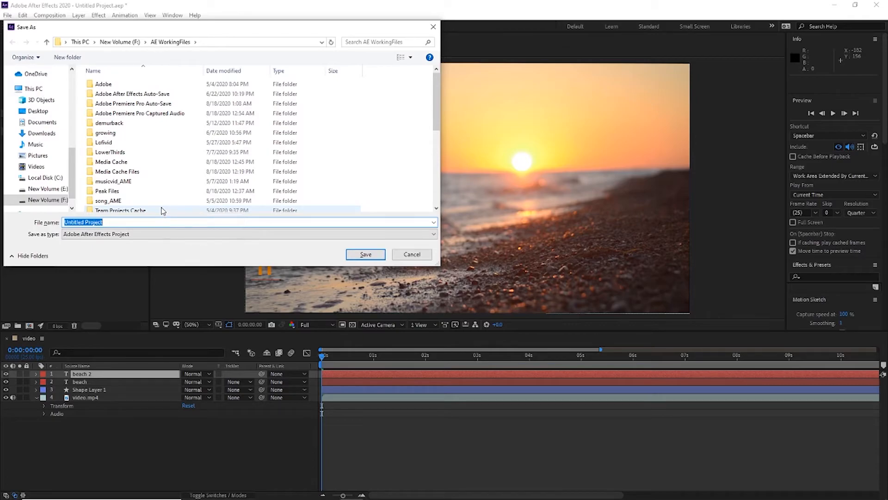
{"action": "type", "text": "AE"}
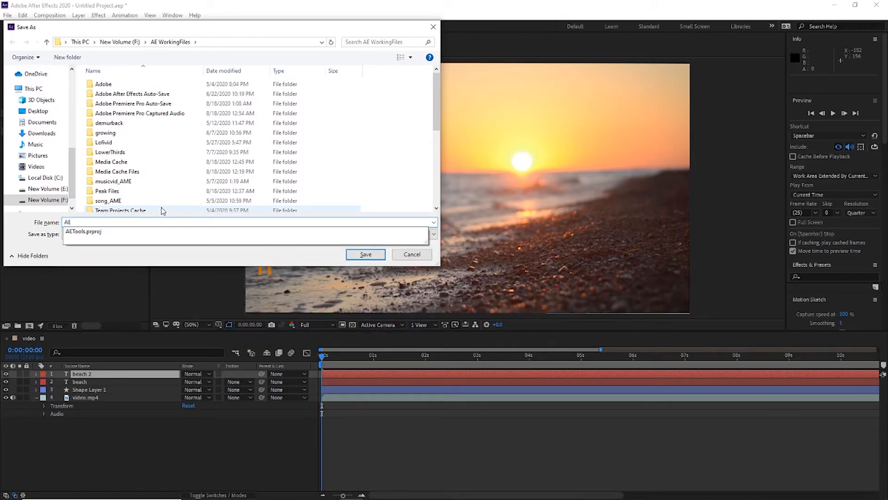
{"action": "type", "text": "Shortcuts"}
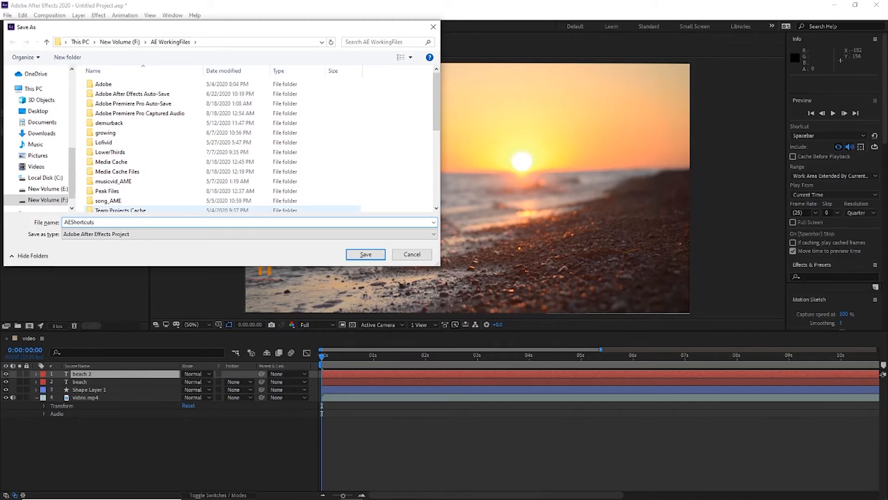
{"action": "key", "text": "Return"}
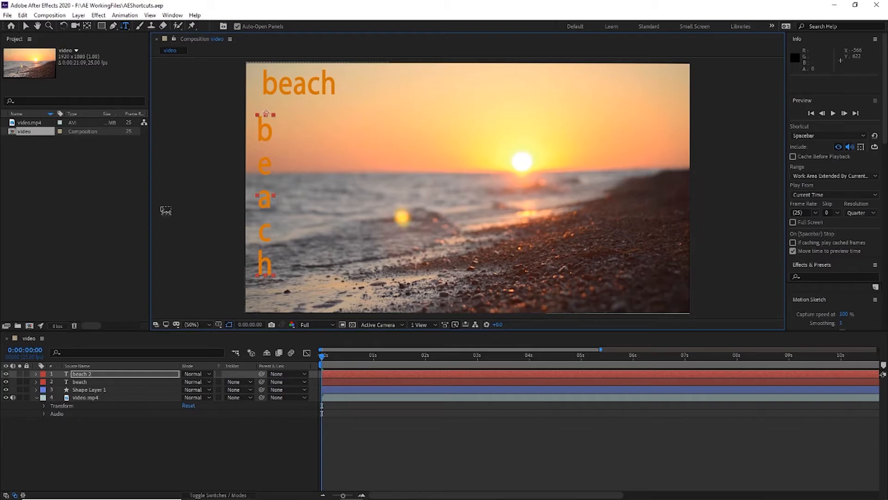
Step: Move the vertical "beach" text with the Selection tool to about 192, 228, then undo and redo the move
{"action": "left_click", "coordinate": [25, 25]}
{"action": "left_click_drag", "start_coordinate": [267, 168], "coordinate": [277, 160]}
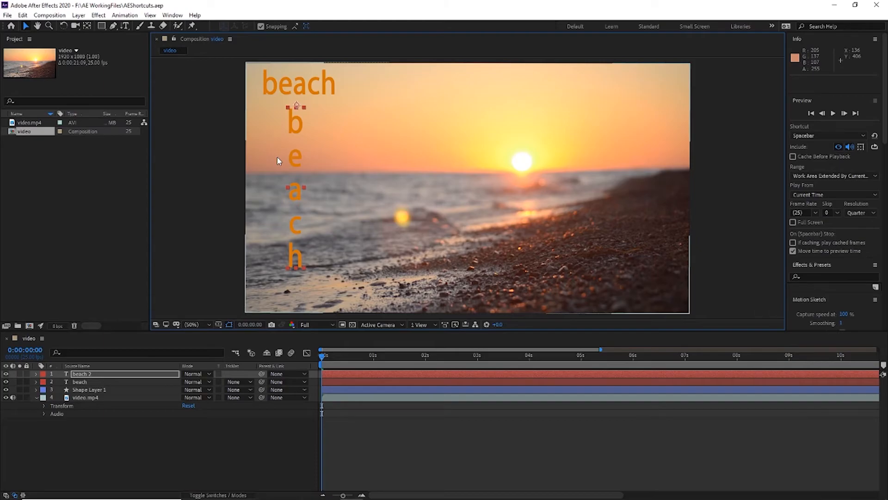
{"action": "left_click_drag", "start_coordinate": [296, 160], "coordinate": [289, 170]}
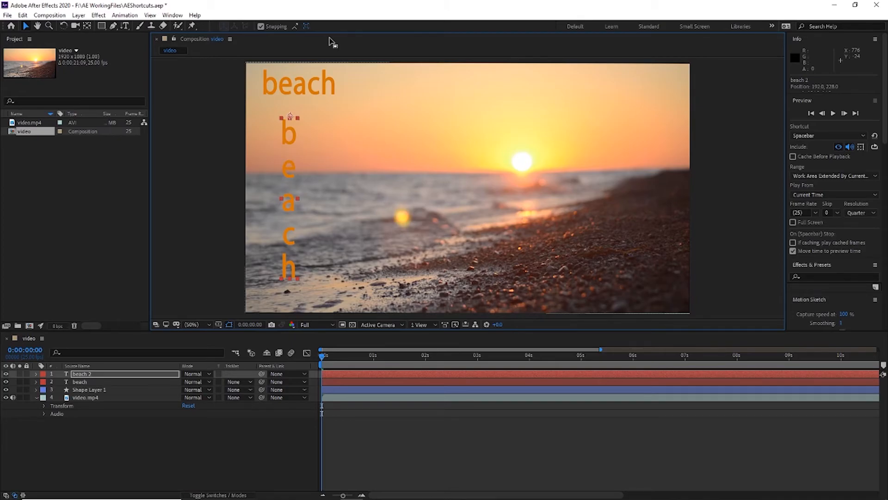
{"action": "key", "text": "ctrl+z"}
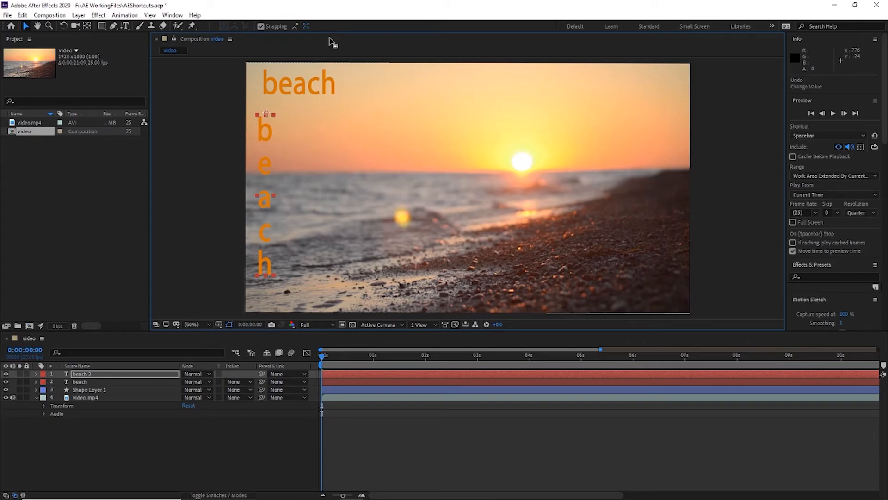
{"action": "key", "text": "ctrl+shift+z"}
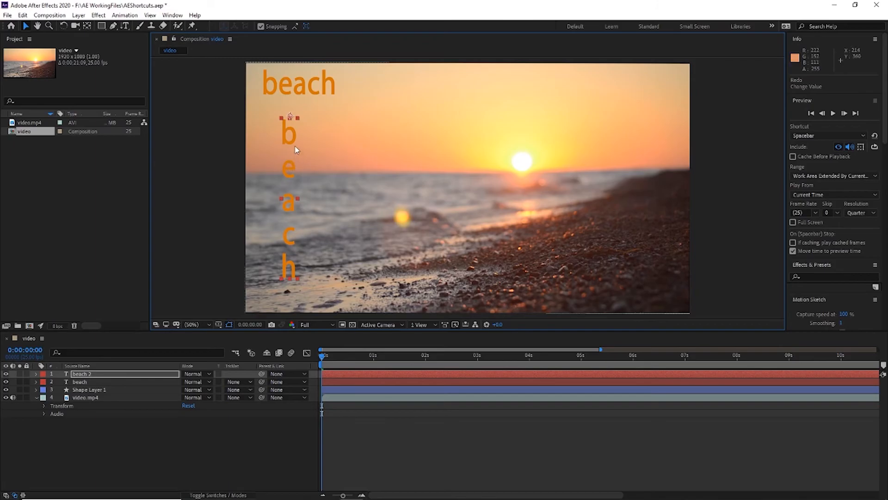
Step: Move the vertical "beach" text to about 1840, 238 near the frame's right edge, then undo and redo the move twice
{"action": "left_click_drag", "start_coordinate": [291, 138], "coordinate": [671, 152]}
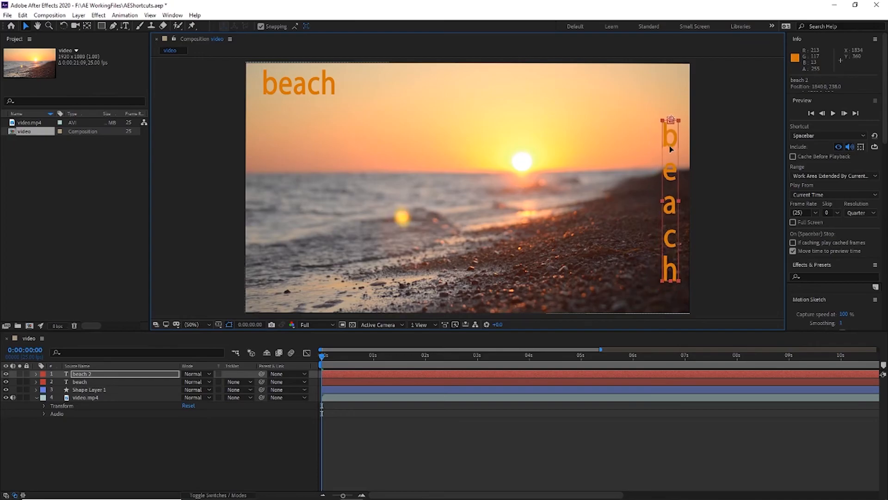
{"action": "key", "text": "ctrl+z"}
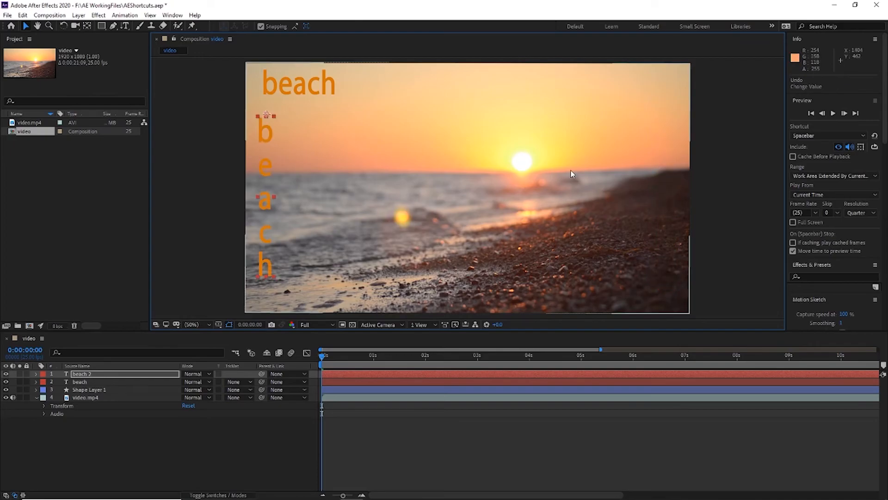
{"action": "key", "text": "ctrl+shift+z"}
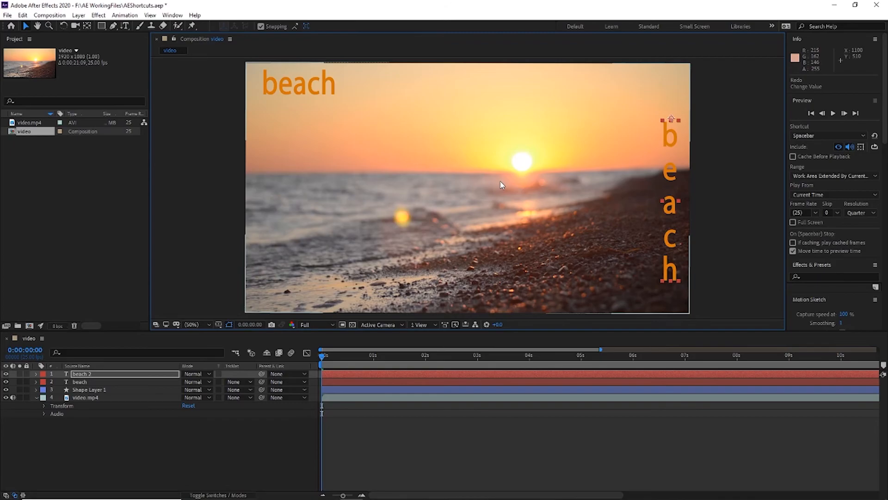
{"action": "key", "text": "ctrl+z"}
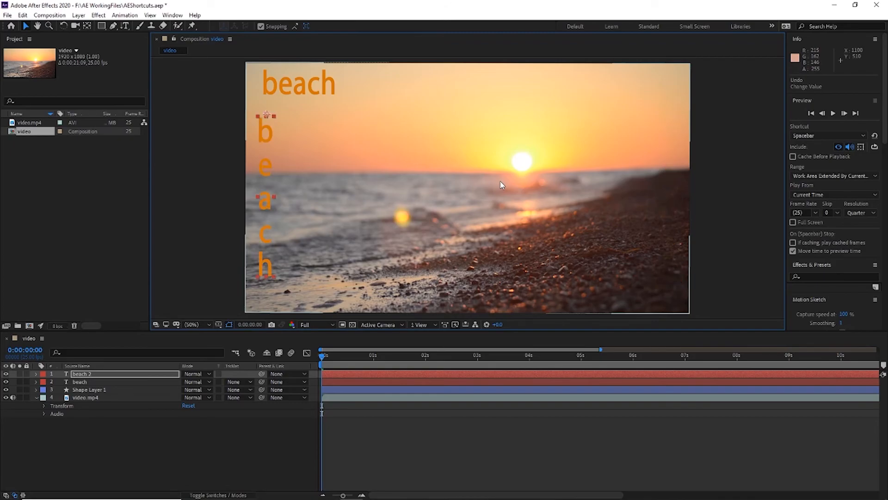
{"action": "key", "text": "ctrl+shift+z"}
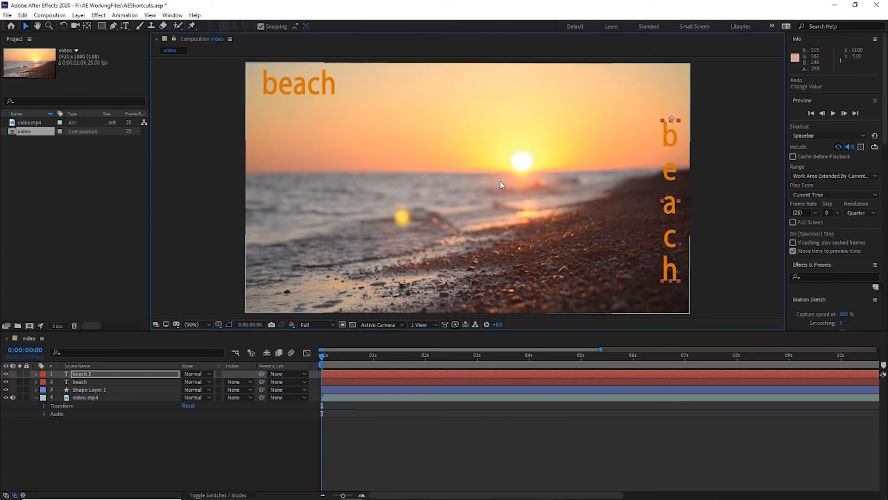